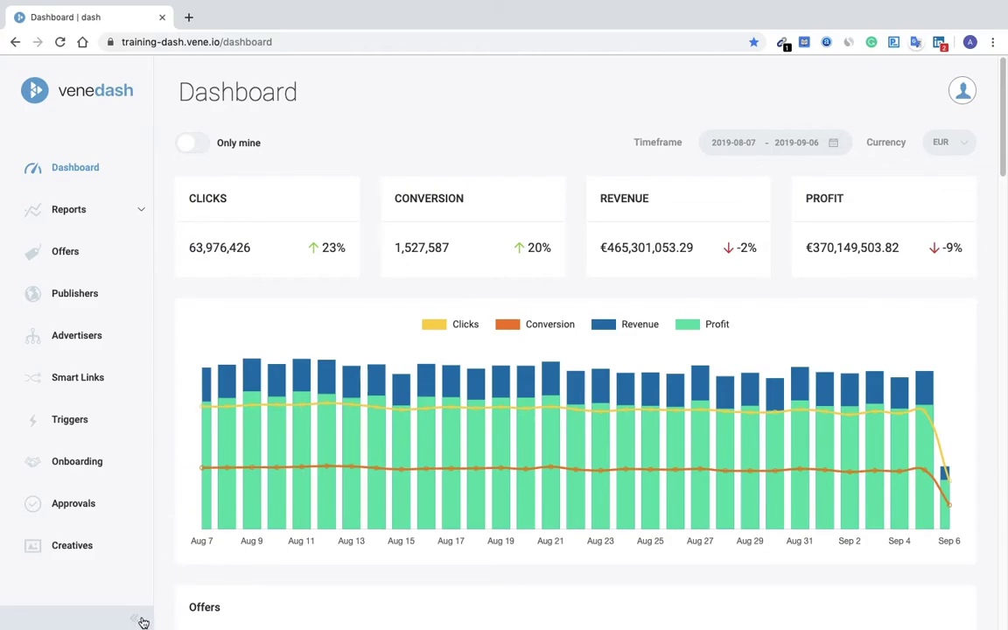
# Collapse the navigation sidebar and expand it again
pyautogui.click(140, 620)
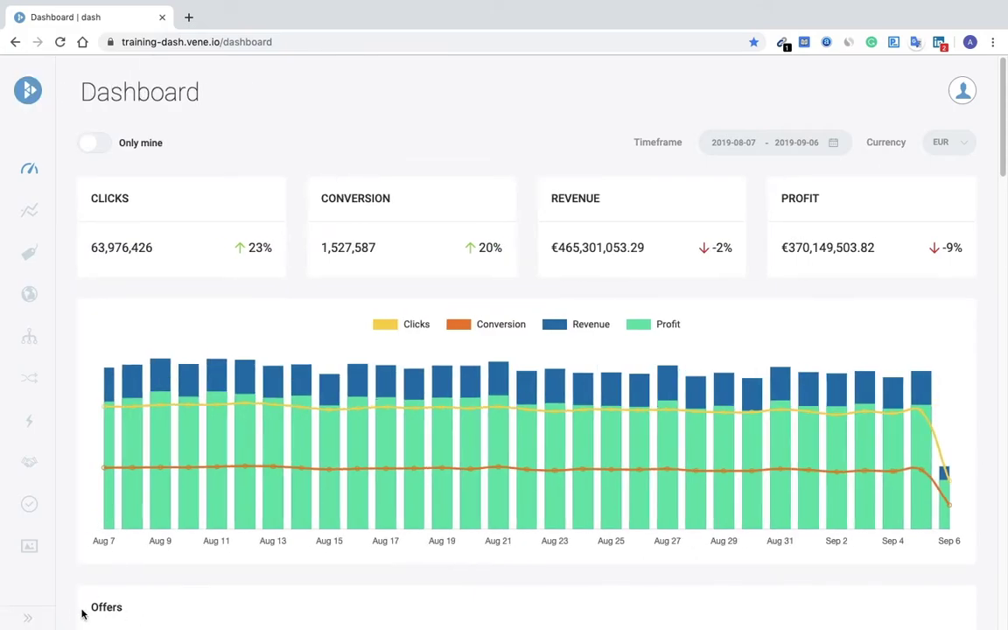
pyautogui.click(42, 619)
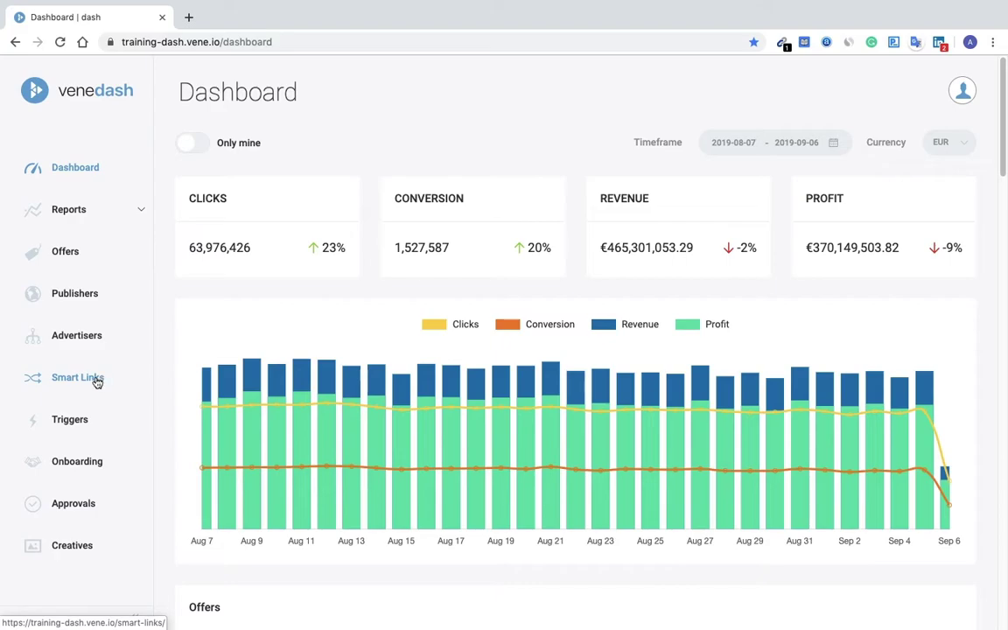
# Start a new Weight smart link and fill its name with the previously used Adtrack campaign name dated May 6th 19
pyautogui.click(97, 380)
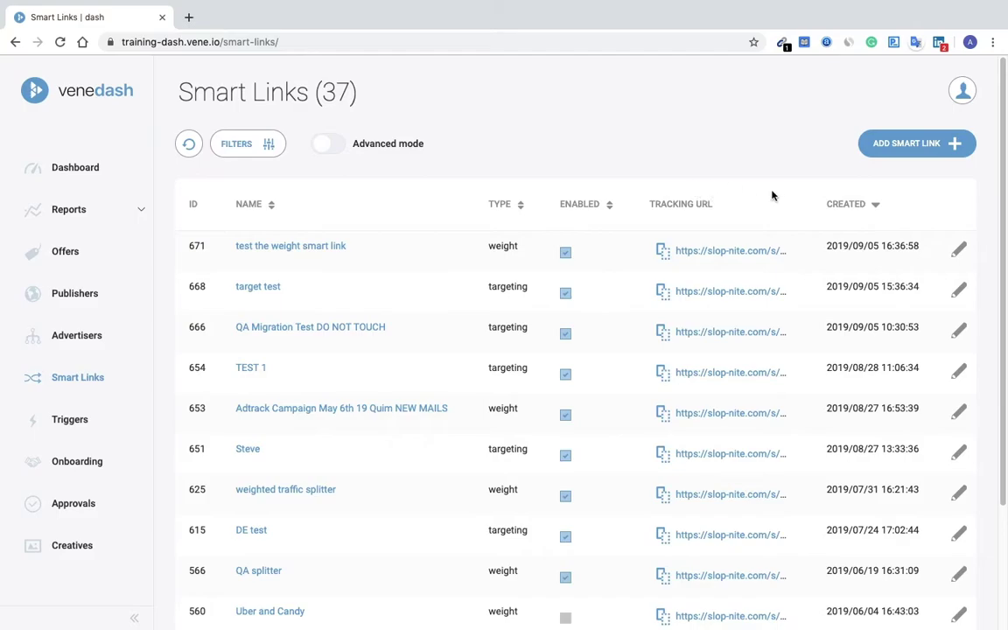
pyautogui.click(958, 152)
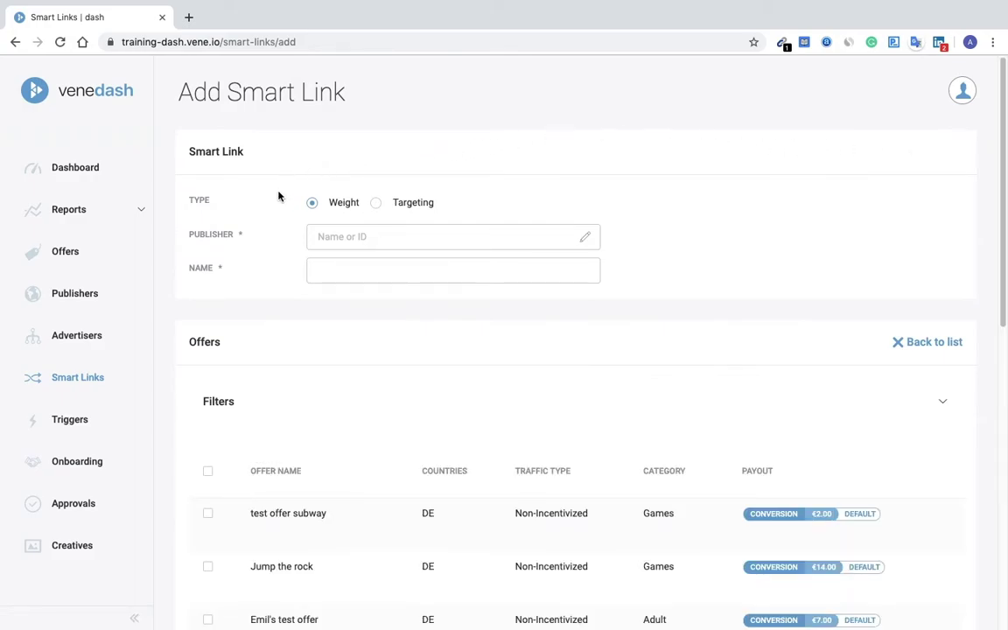
pyautogui.click(390, 235)
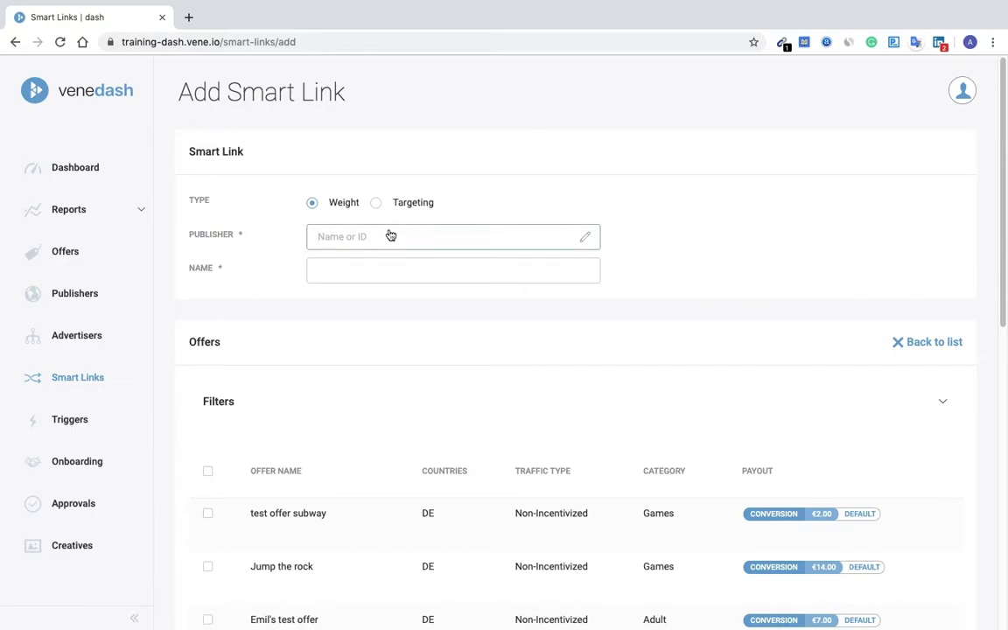
pyautogui.click(345, 271)
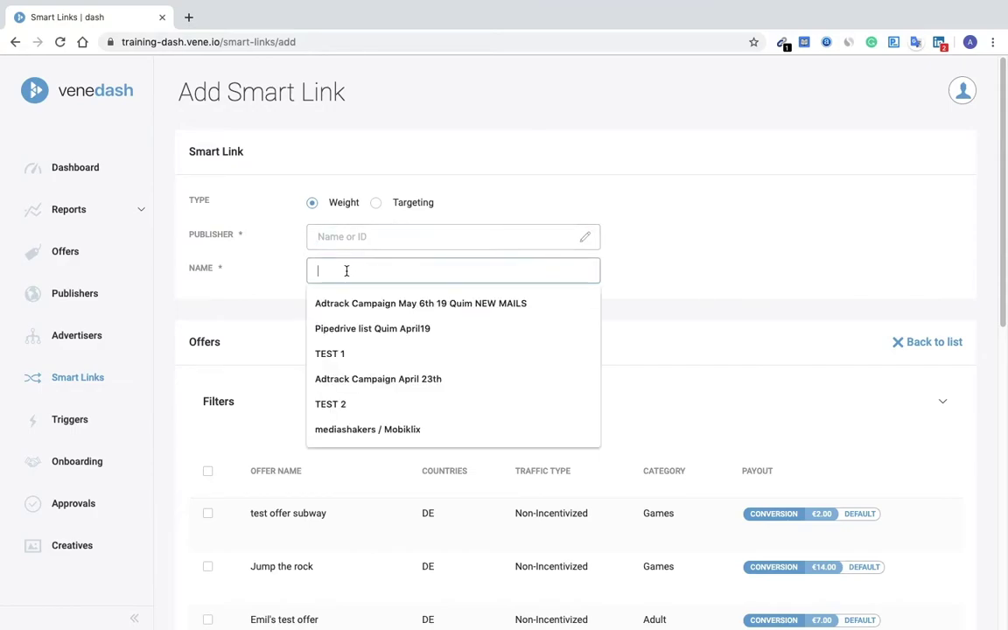
pyautogui.click(349, 302)
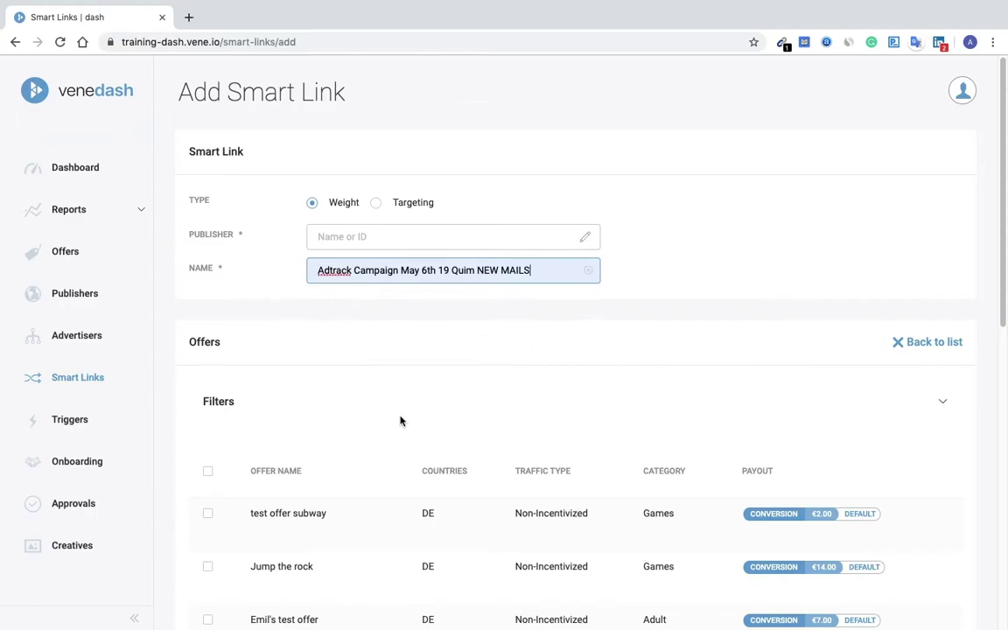
# Look through the offers that can be added to the new smart link
pyautogui.scroll(-4, 401, 420)
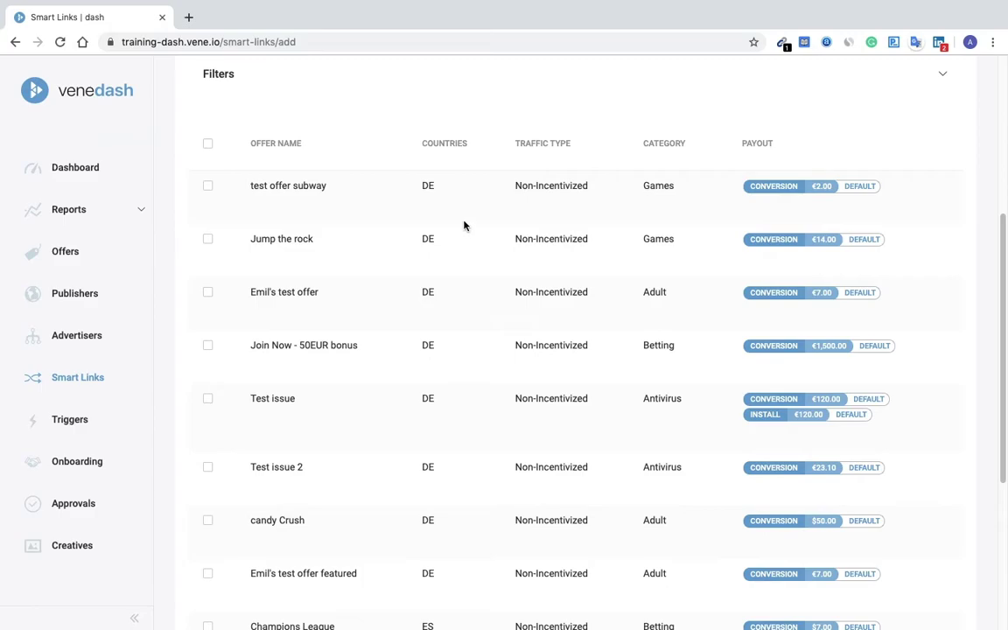
pyautogui.scroll(1, 466, 234)
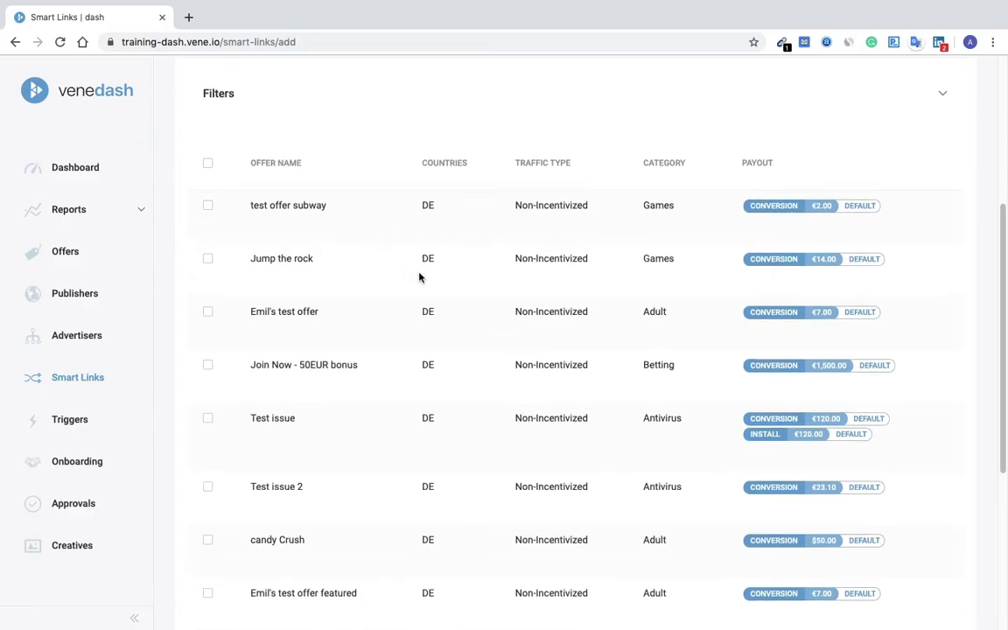
pyautogui.scroll(-4, 423, 284)
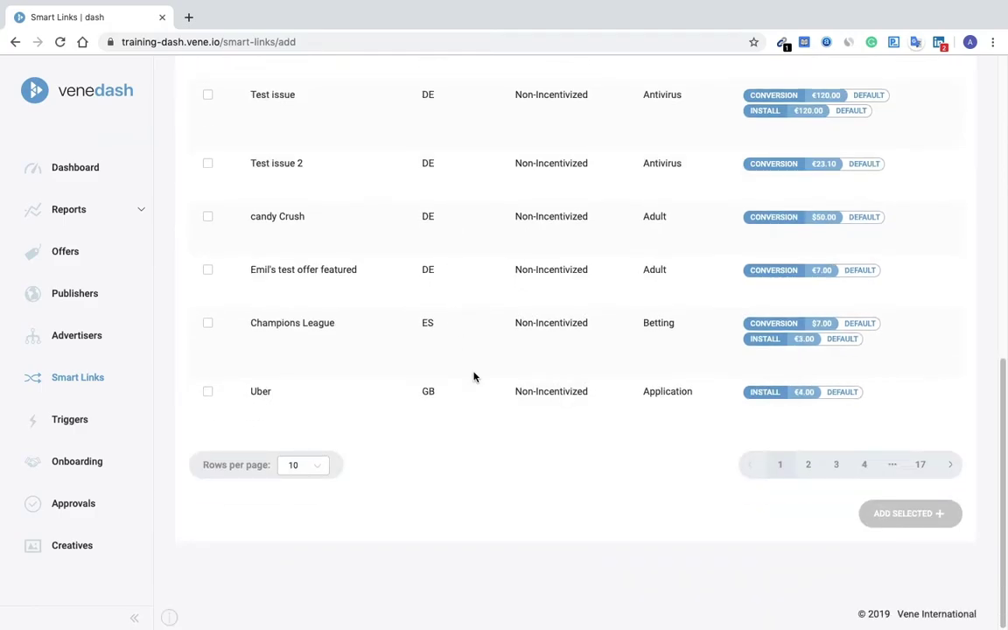
pyautogui.scroll(8, 510, 411)
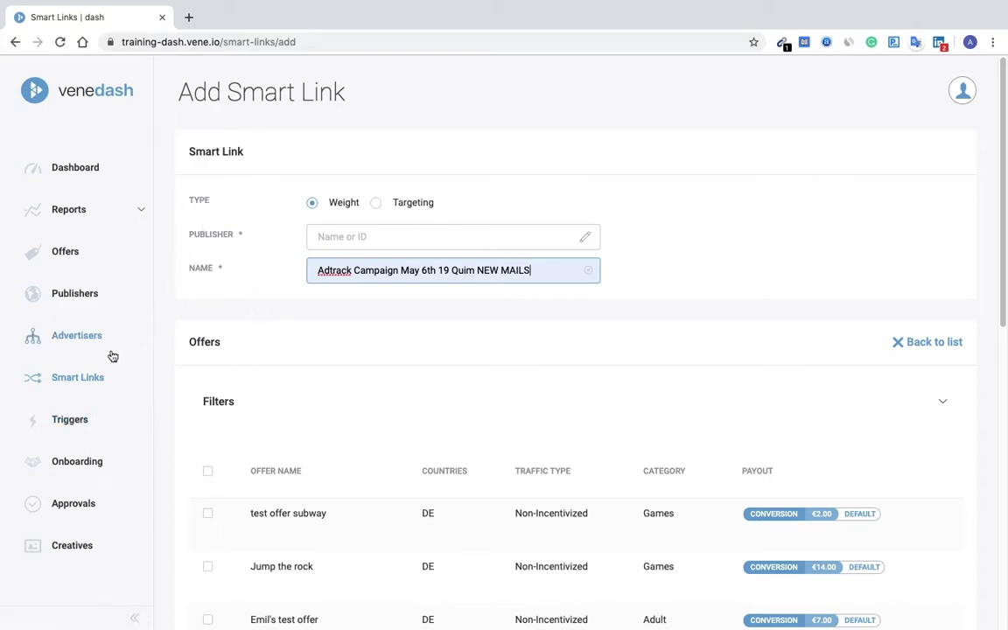
# Open the existing smart link QA Migration Test DO NOT TOUCH and examine the targeting details of its offers
pyautogui.click(94, 378)
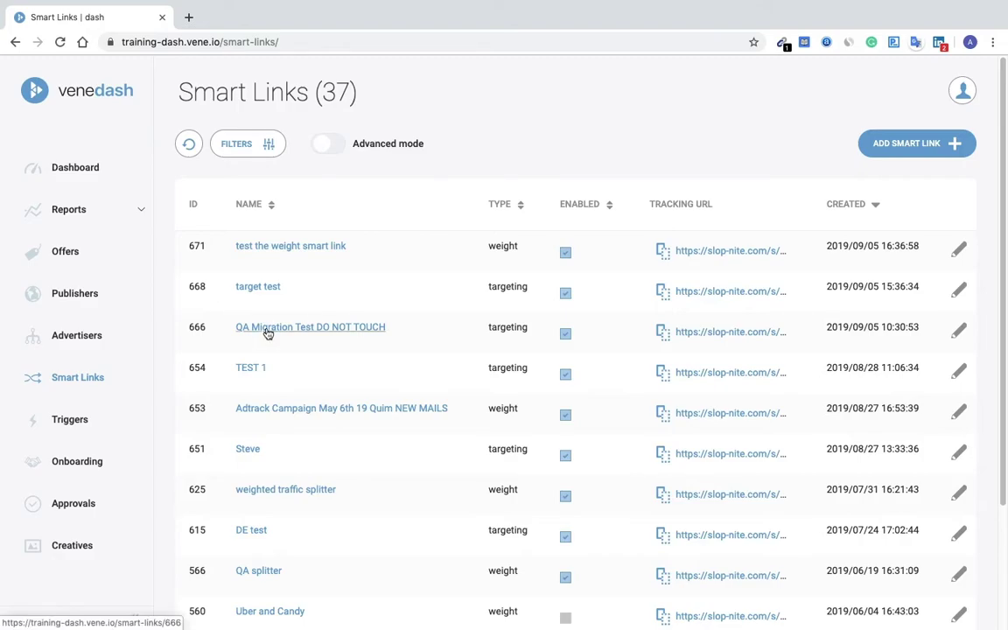
pyautogui.click(265, 329)
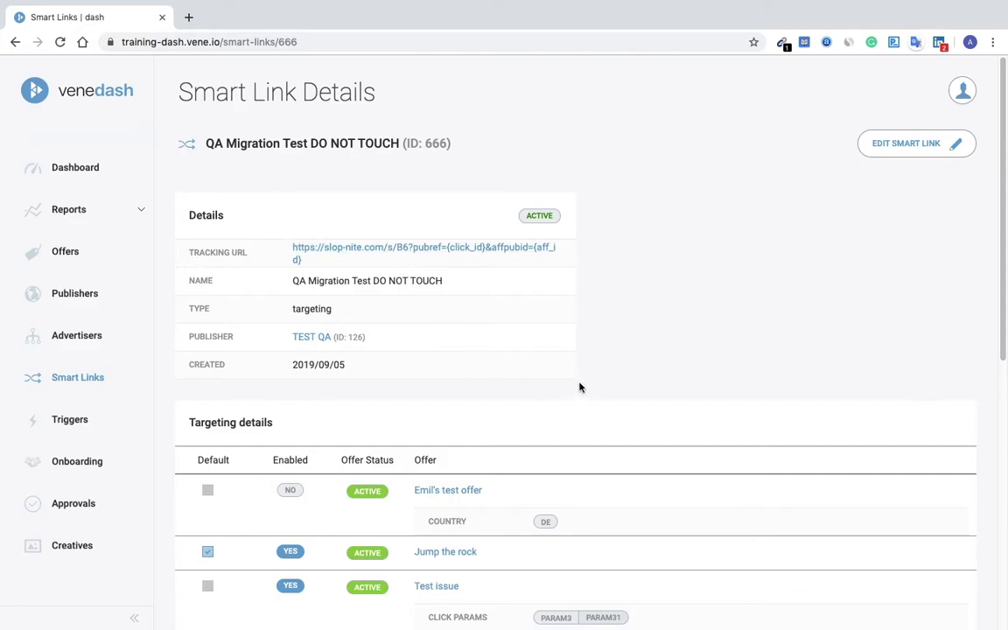
pyautogui.scroll(-3, 602, 402)
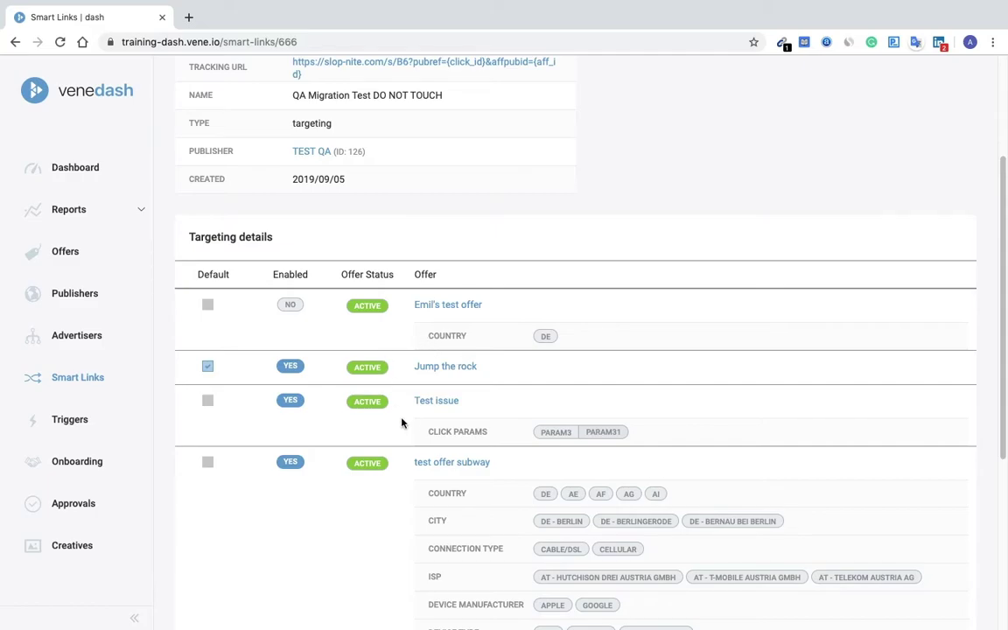
pyautogui.scroll(-2, 671, 418)
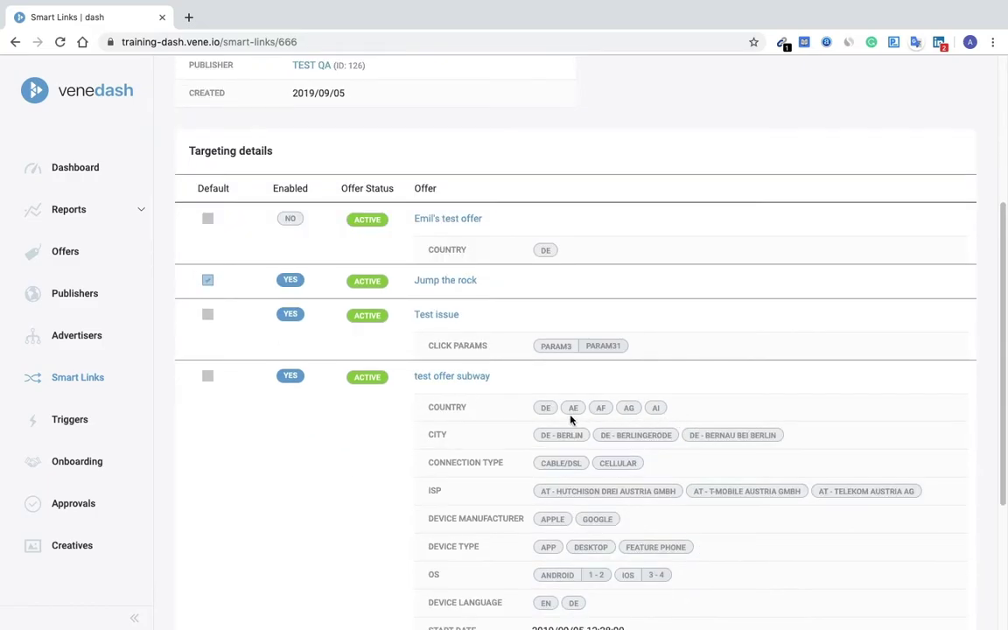
pyautogui.scroll(-1, 492, 429)
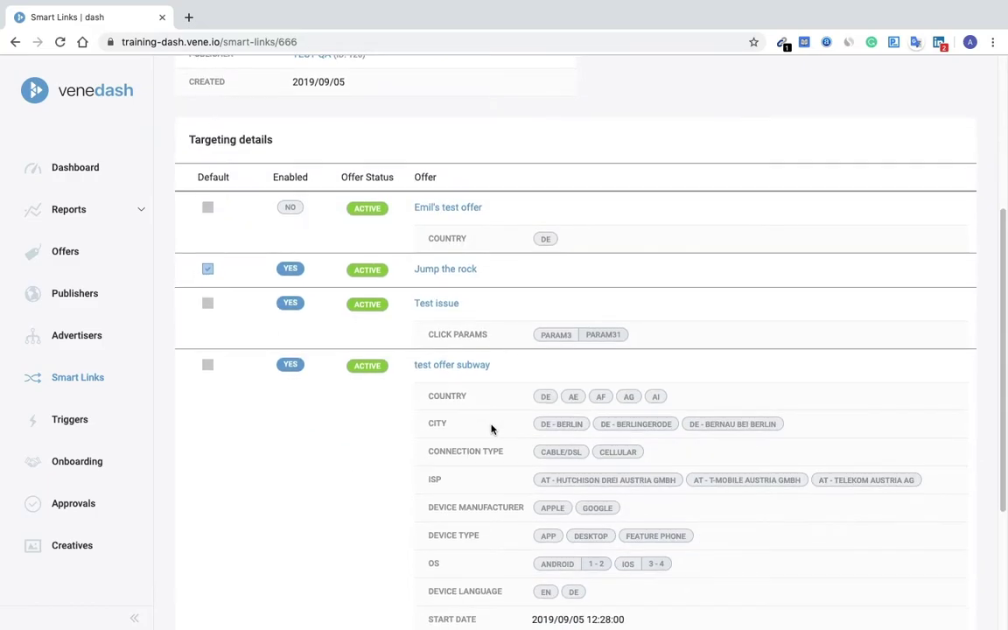
pyautogui.scroll(-2, 492, 429)
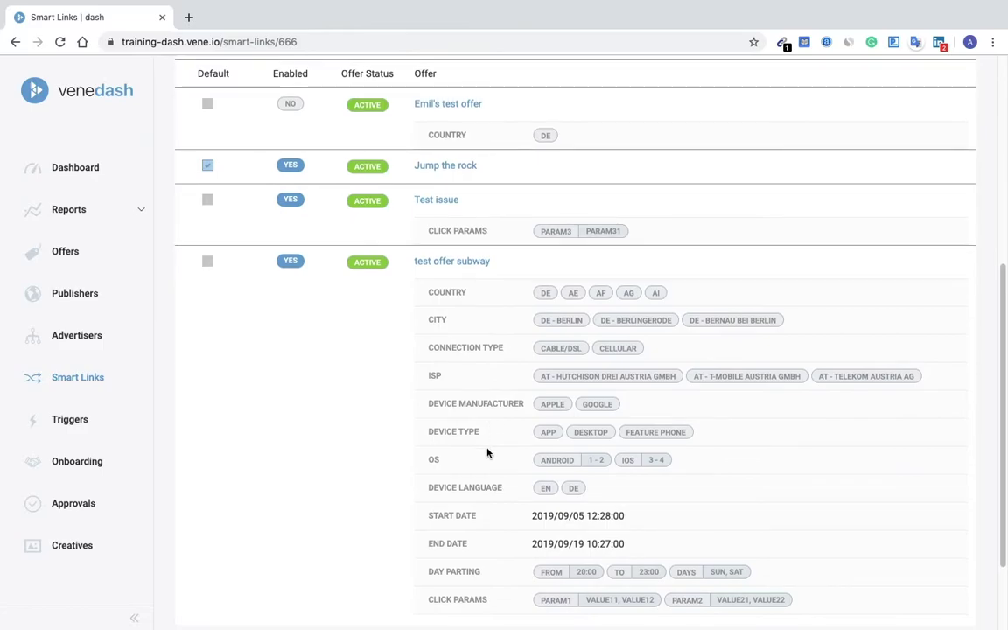
pyautogui.scroll(-1, 376, 460)
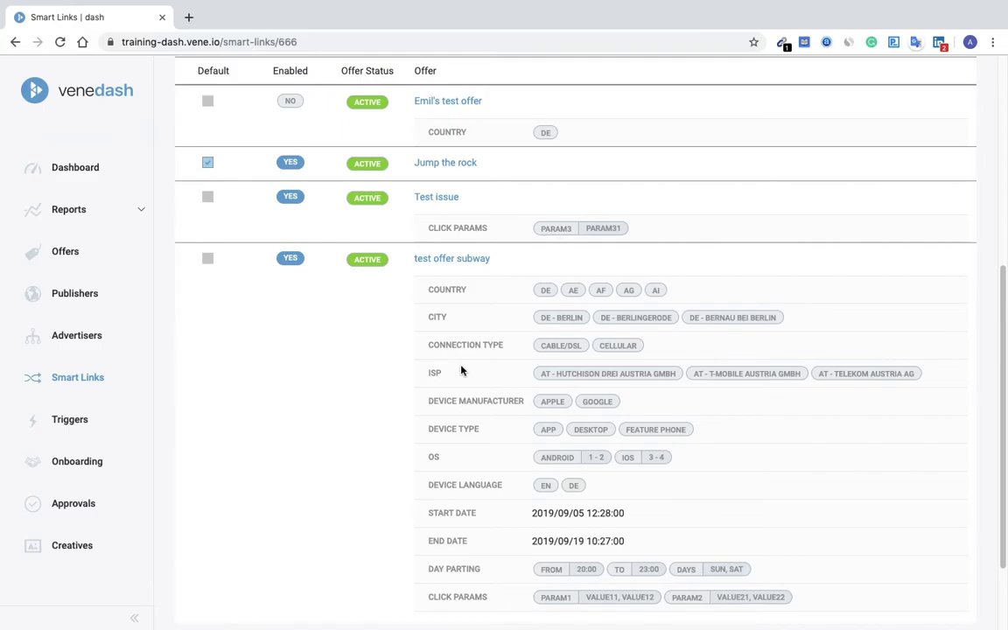
pyautogui.scroll(-2, 450, 473)
pyautogui.scroll(5, 451, 484)
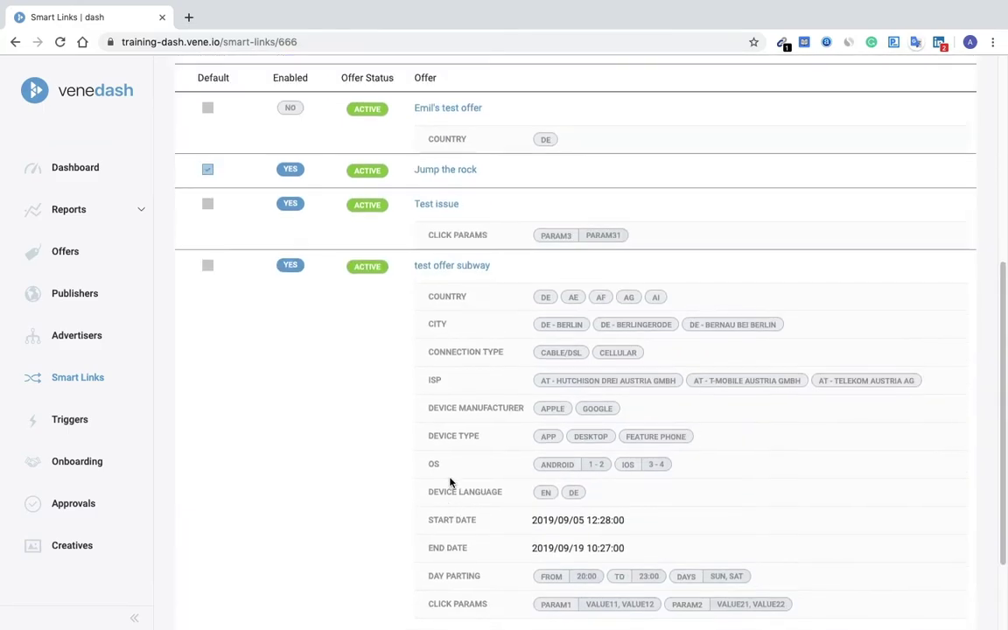
pyautogui.scroll(2, 161, 379)
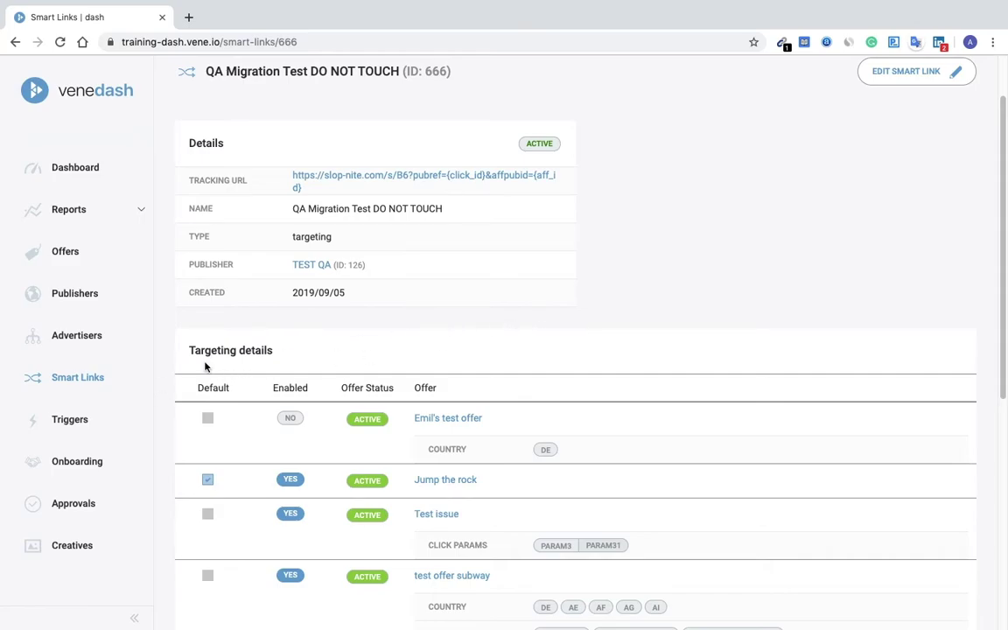
# Examine the rule, parameter and notes settings of a new trigger, and return to the triggers list without saving
pyautogui.click(104, 421)
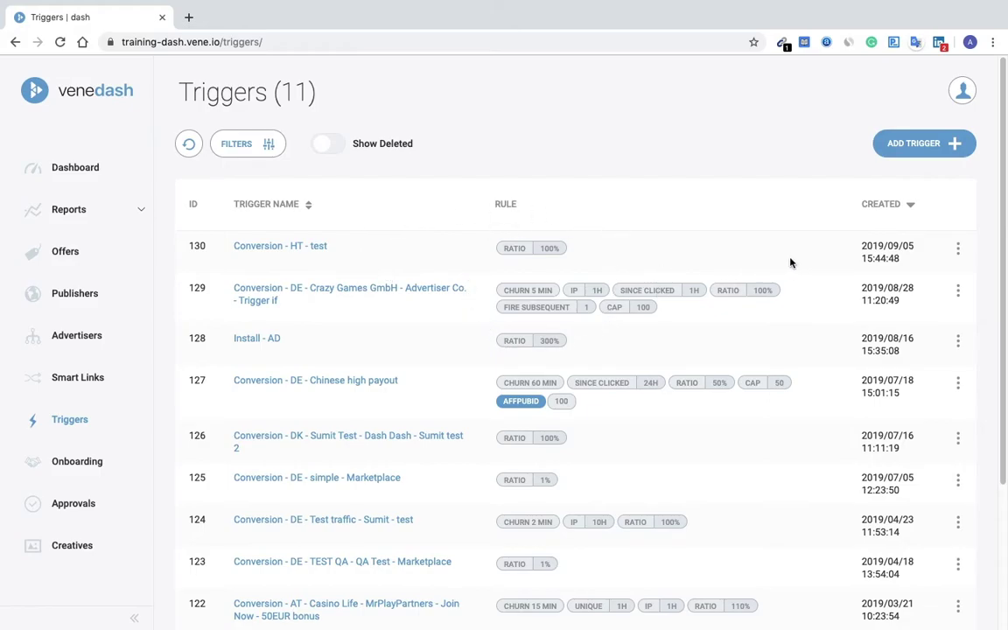
pyautogui.click(959, 155)
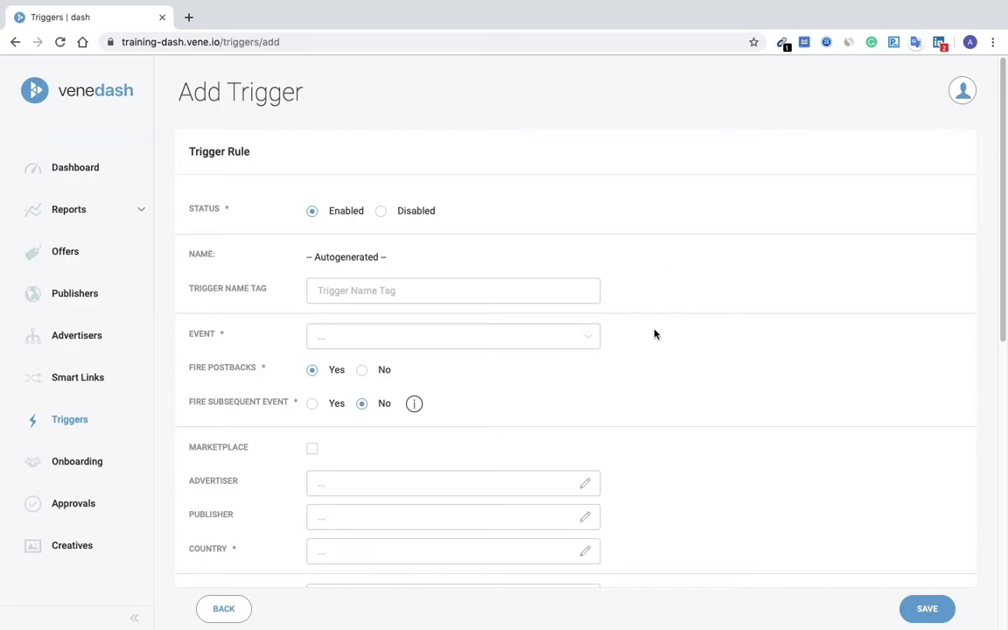
pyautogui.scroll(-1, 686, 333)
pyautogui.scroll(-3, 686, 333)
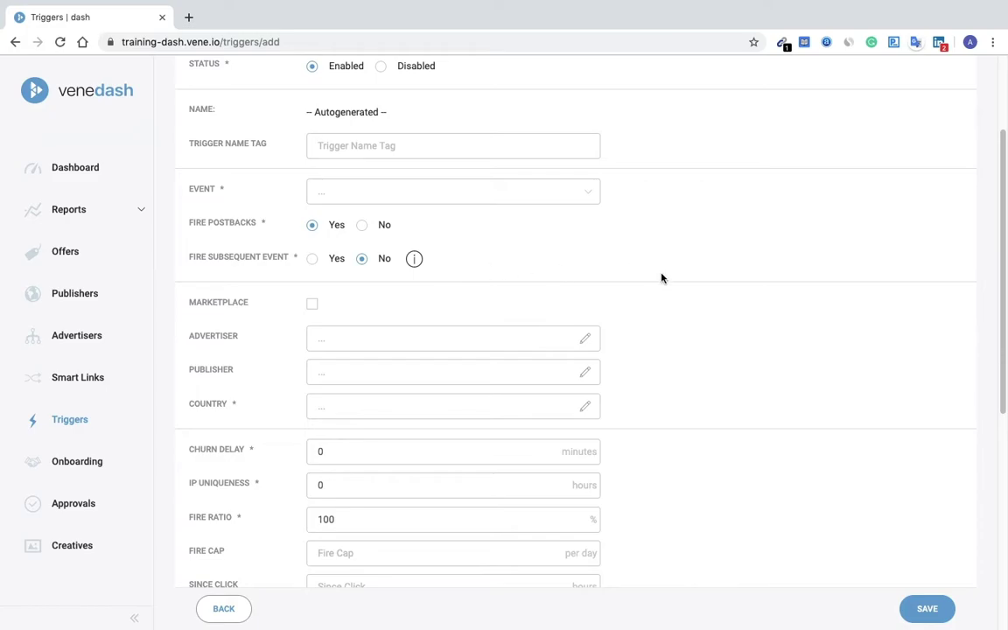
pyautogui.scroll(-1, 661, 277)
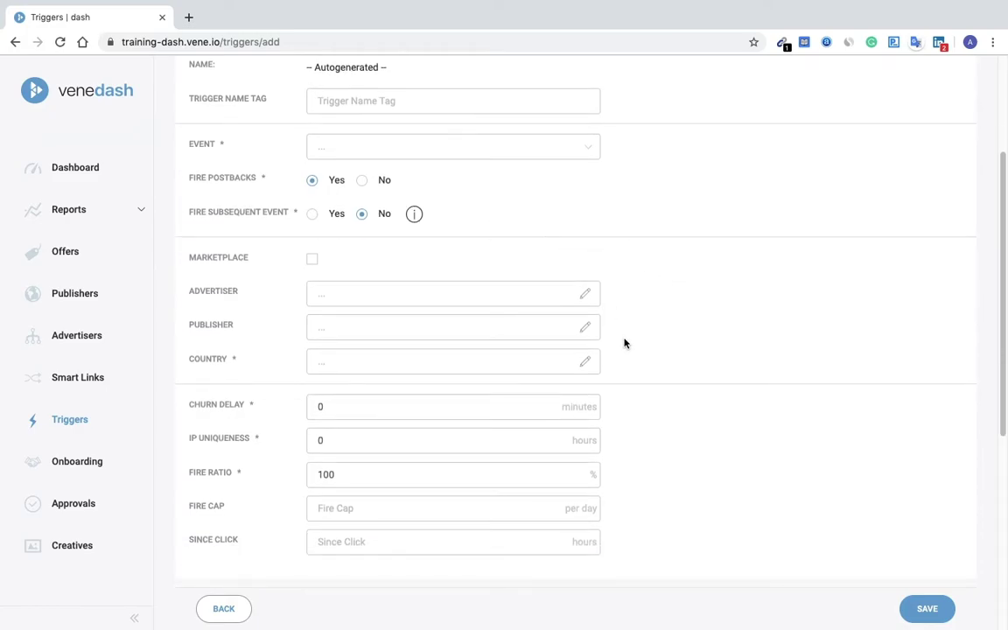
pyautogui.scroll(-1, 663, 536)
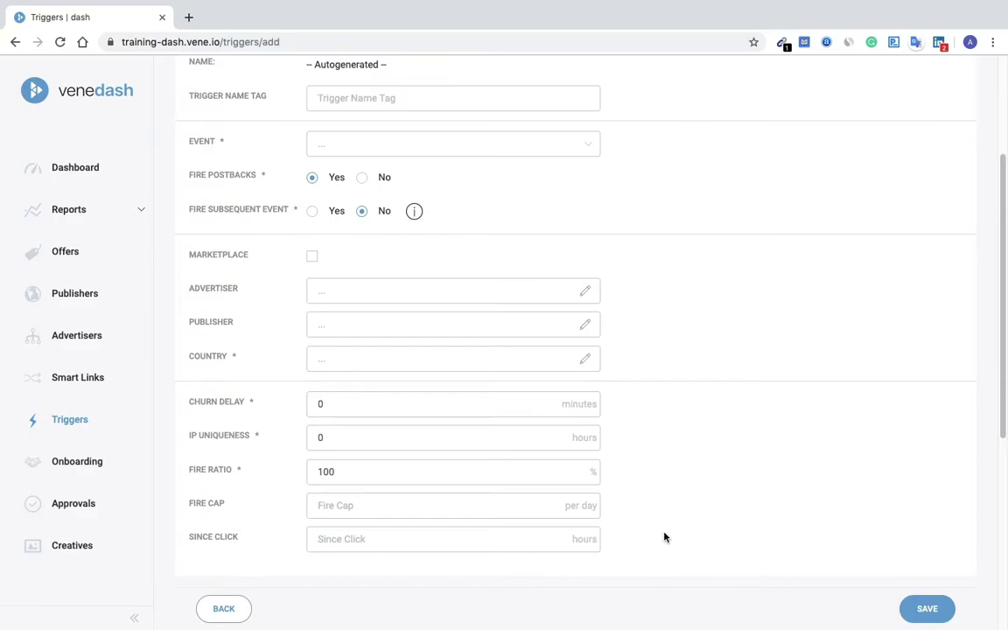
pyautogui.scroll(-3, 664, 538)
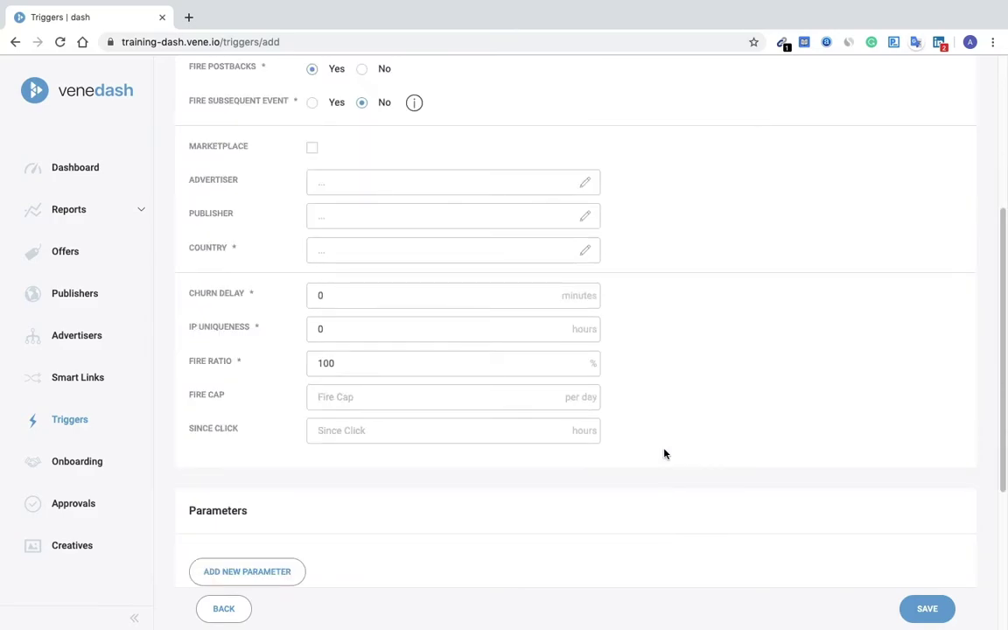
pyautogui.scroll(-5, 658, 427)
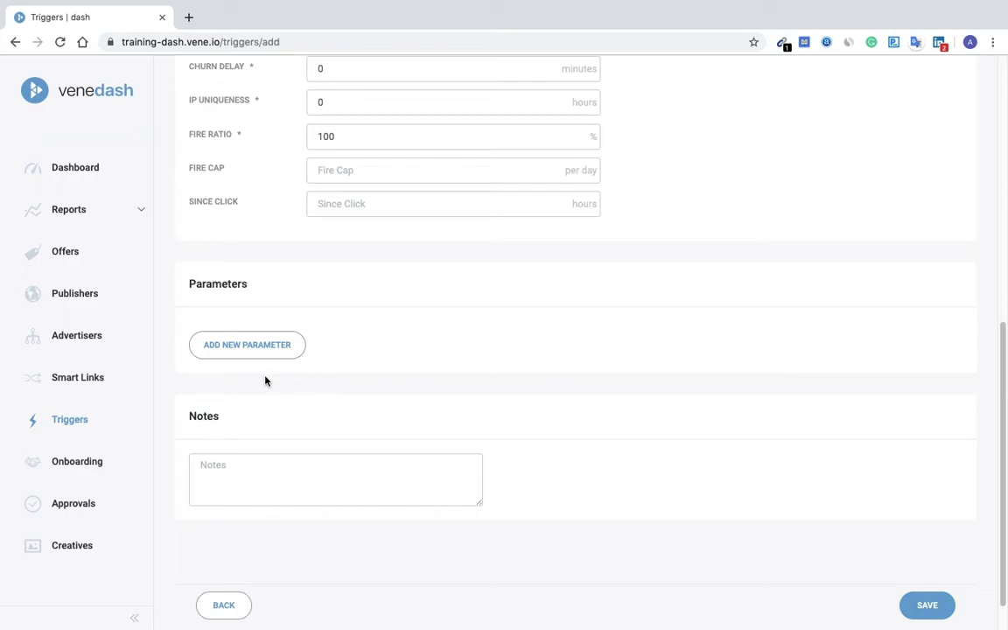
pyautogui.click(232, 605)
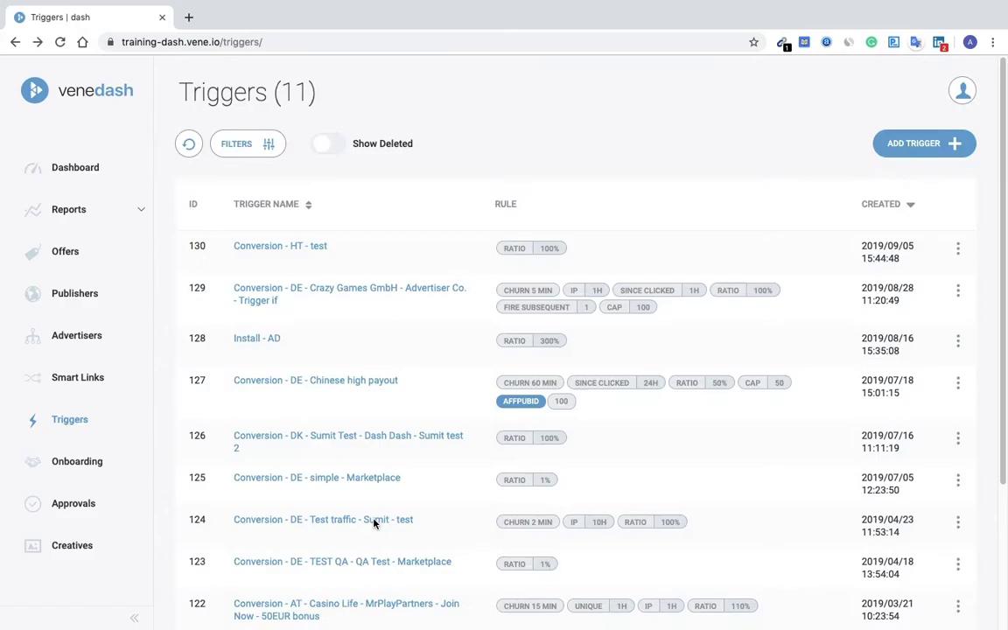
# Open the trigger Conversion - HT - test and review its full details
pyautogui.click(294, 248)
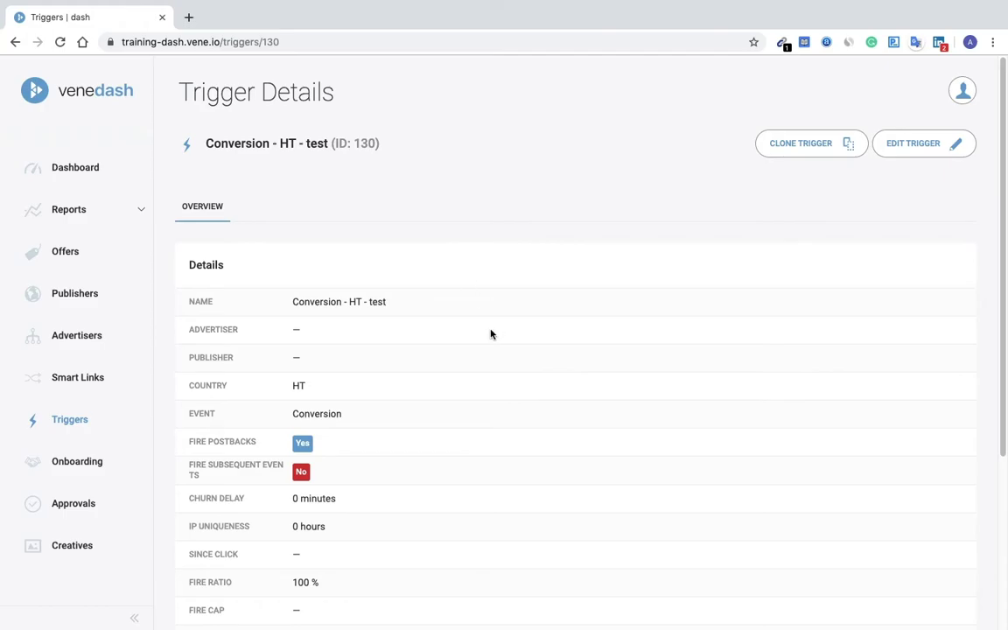
pyautogui.scroll(-3, 490, 333)
pyautogui.scroll(3, 498, 335)
pyautogui.scroll(-3, 461, 291)
pyautogui.scroll(-3, 460, 291)
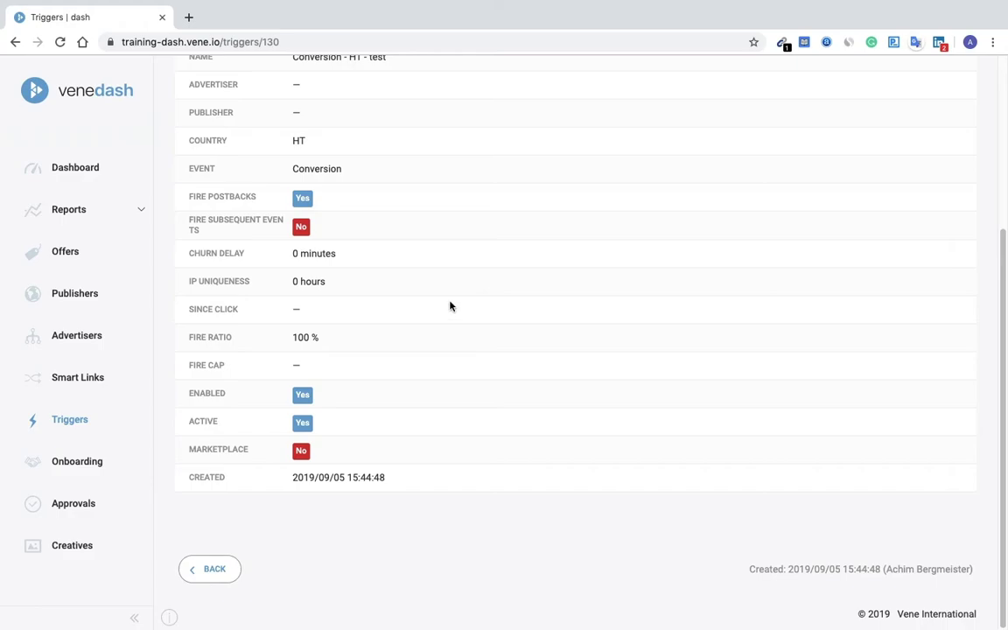
pyautogui.scroll(5, 450, 308)
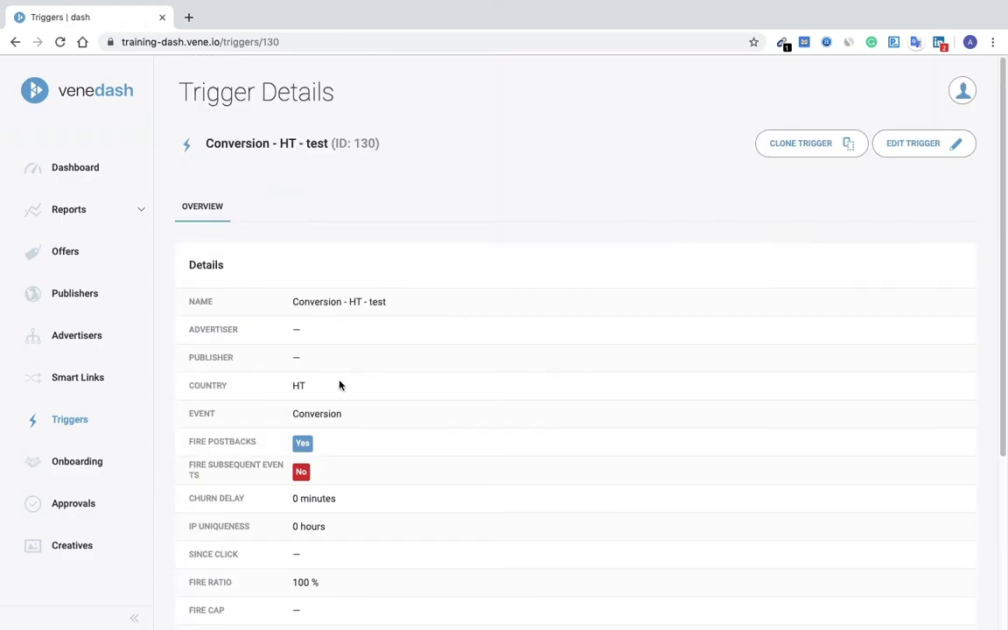
# Open the onboarding requests and review the list with its companies, publisher managers and statuses
pyautogui.click(104, 471)
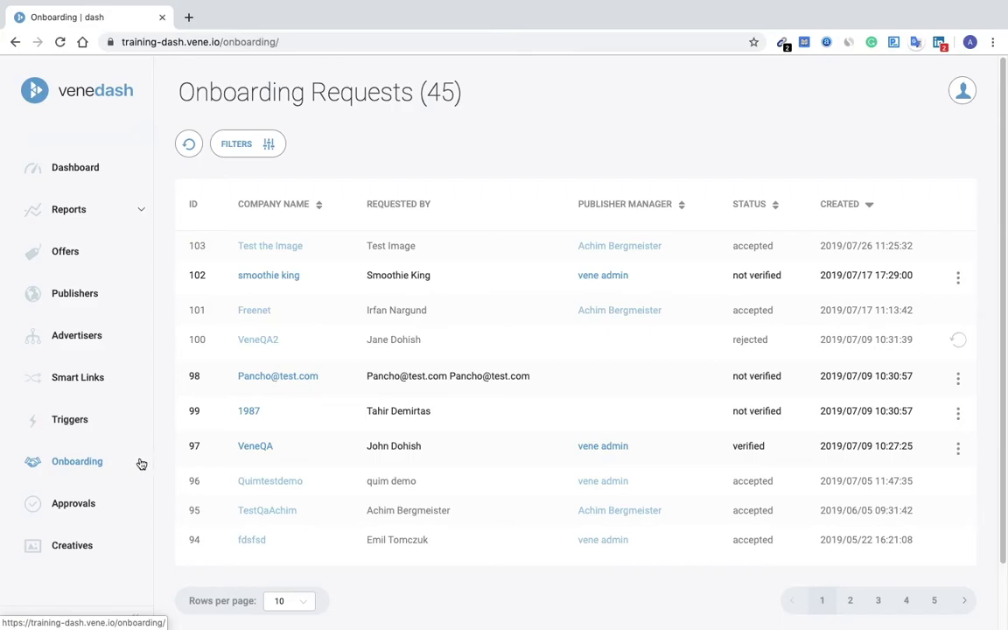
pyautogui.scroll(-2, 313, 431)
pyautogui.scroll(2, 316, 433)
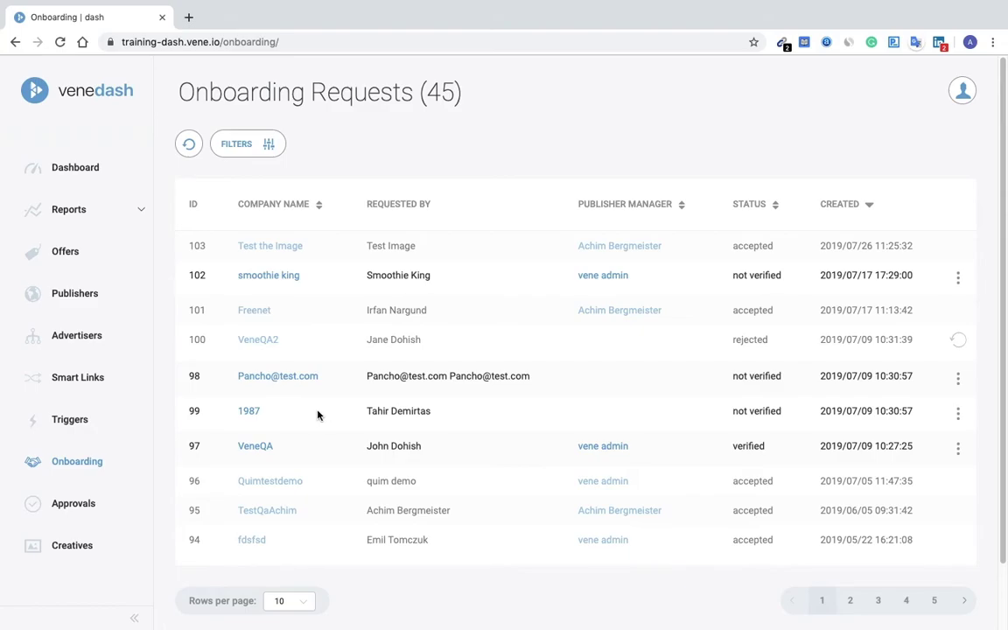
# Check the pending offer approvals and return to the onboarding requests
pyautogui.click(109, 503)
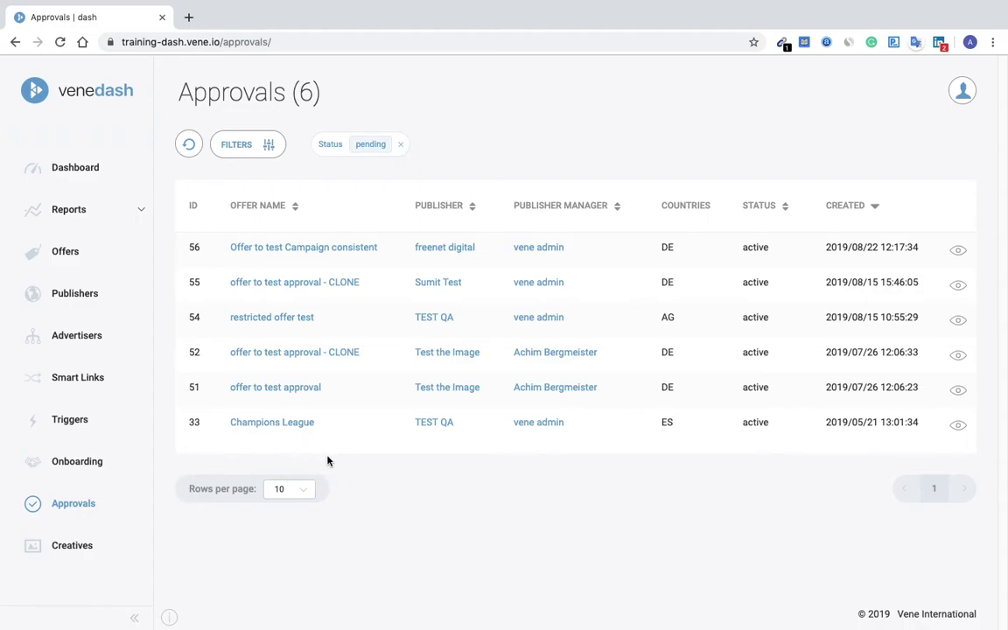
pyautogui.click(114, 468)
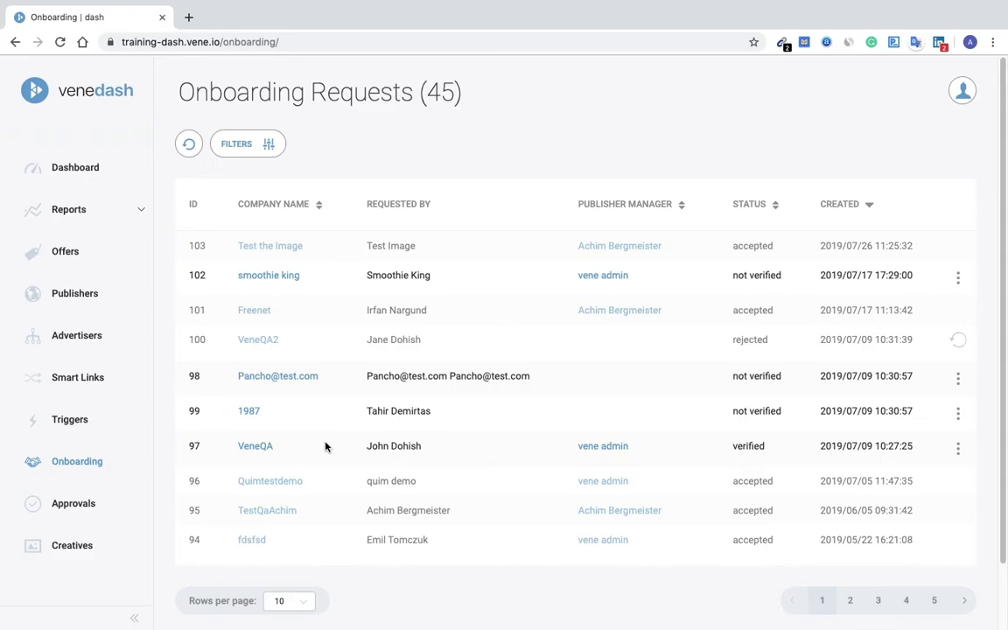
# Review the pending approvals, and preview the ext.jpg image in the sdfsef folder of the creatives
pyautogui.click(106, 505)
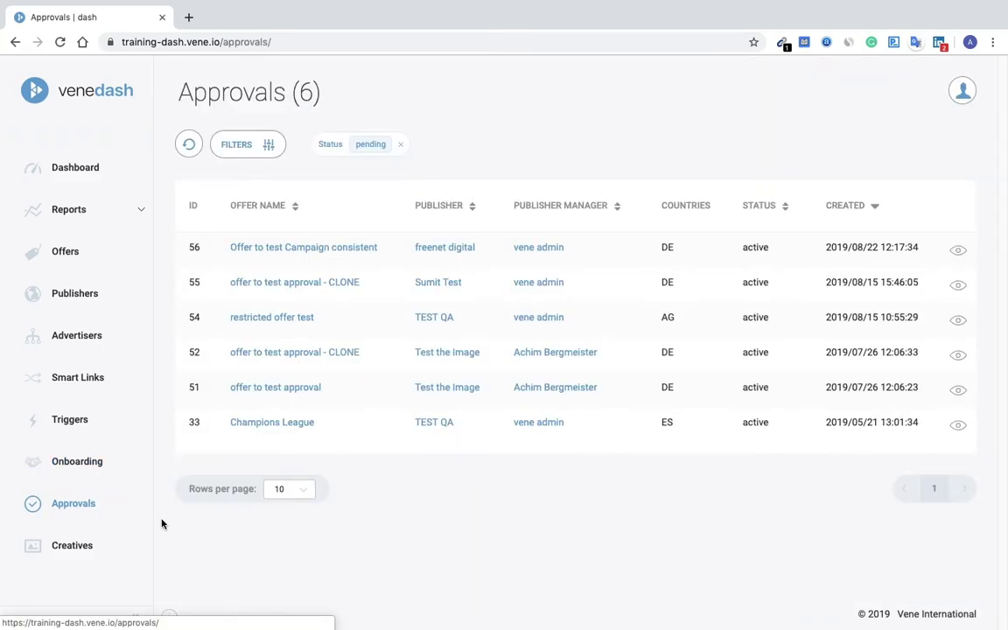
pyautogui.click(72, 547)
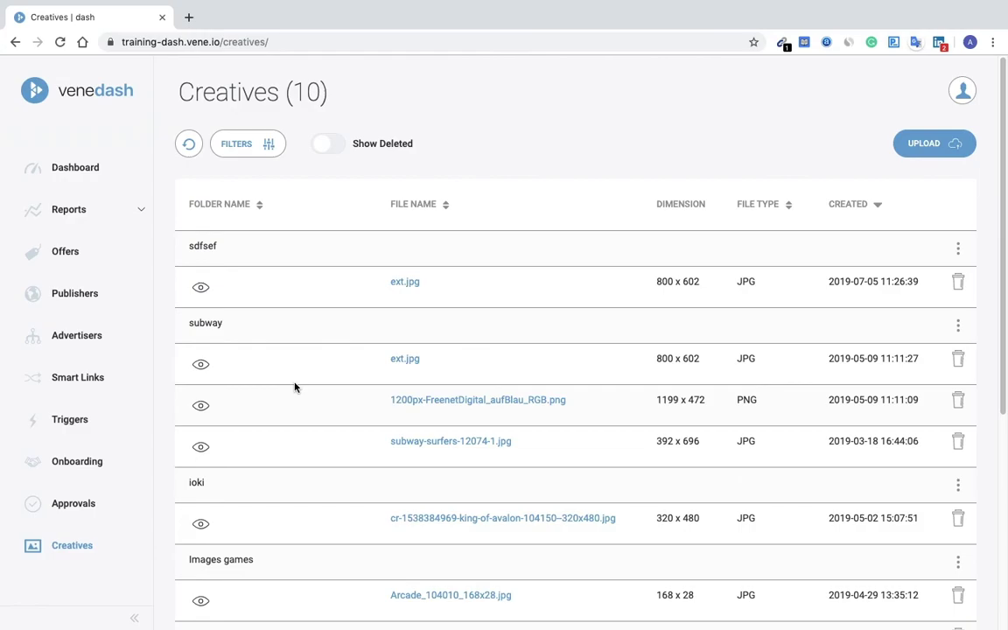
pyautogui.click(202, 288)
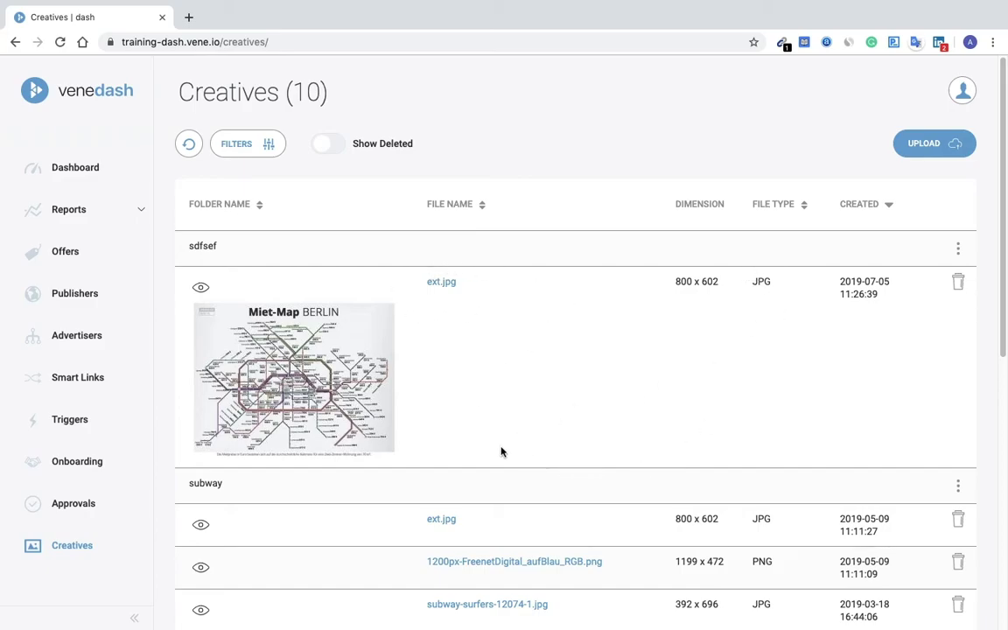
# Look through the creatives in all folders, and check the creatives upload options without uploading any file
pyautogui.scroll(-2, 499, 452)
pyautogui.scroll(-5, 499, 452)
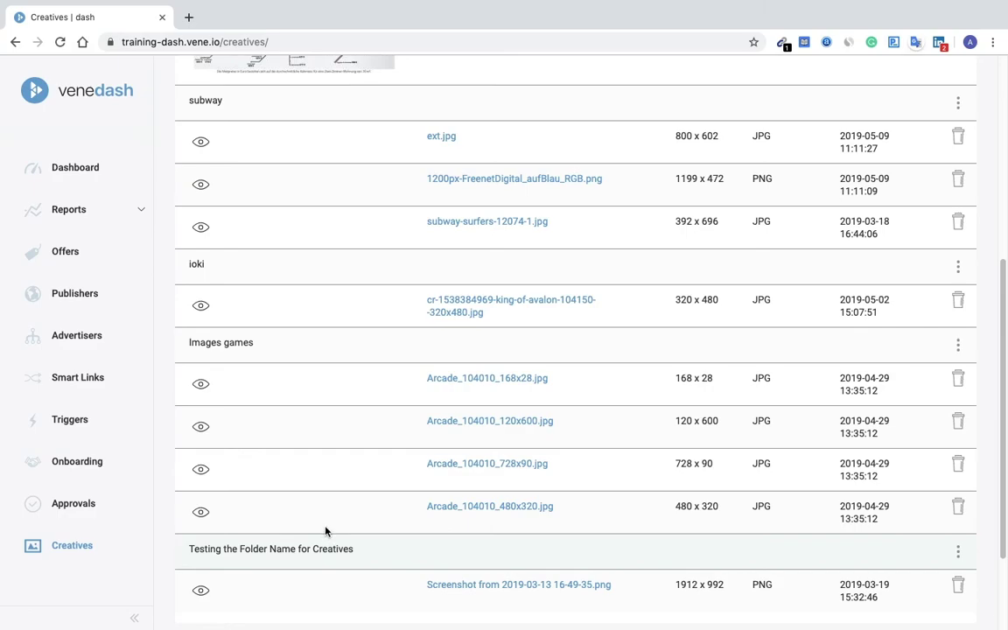
pyautogui.scroll(-2, 360, 539)
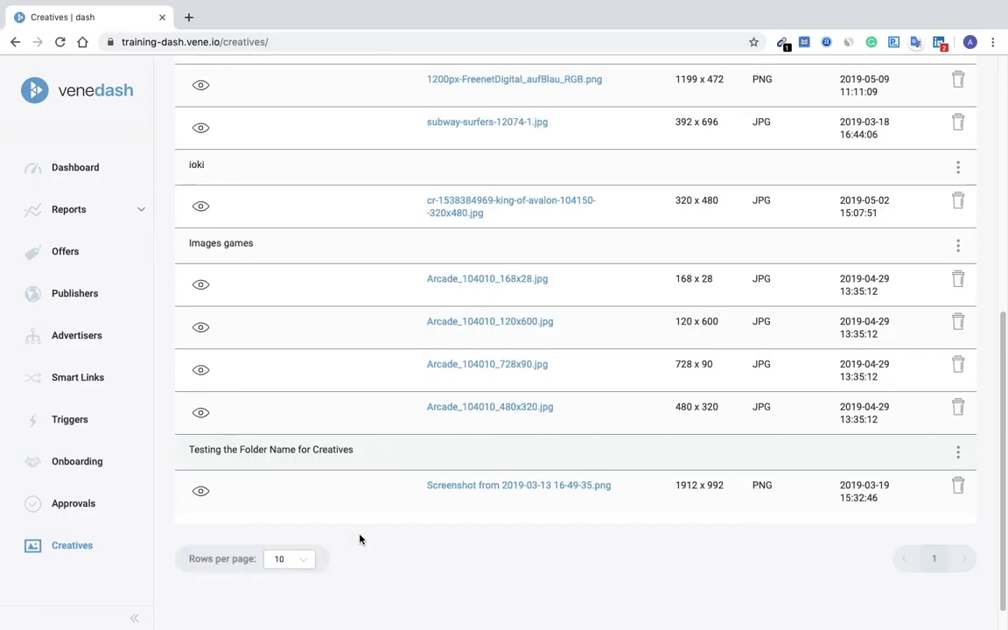
pyautogui.scroll(8, 360, 539)
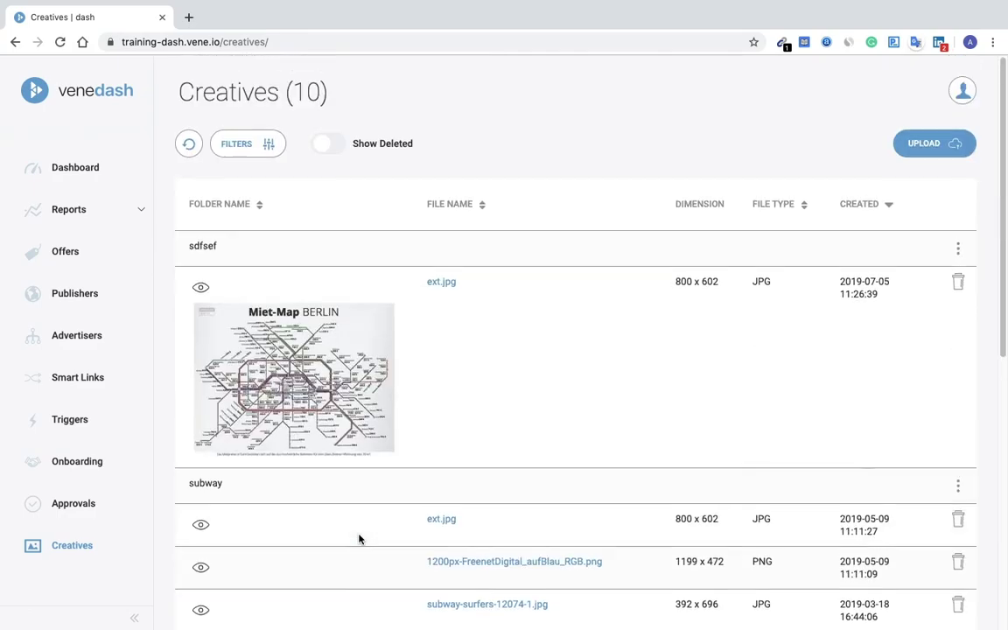
pyautogui.click(951, 147)
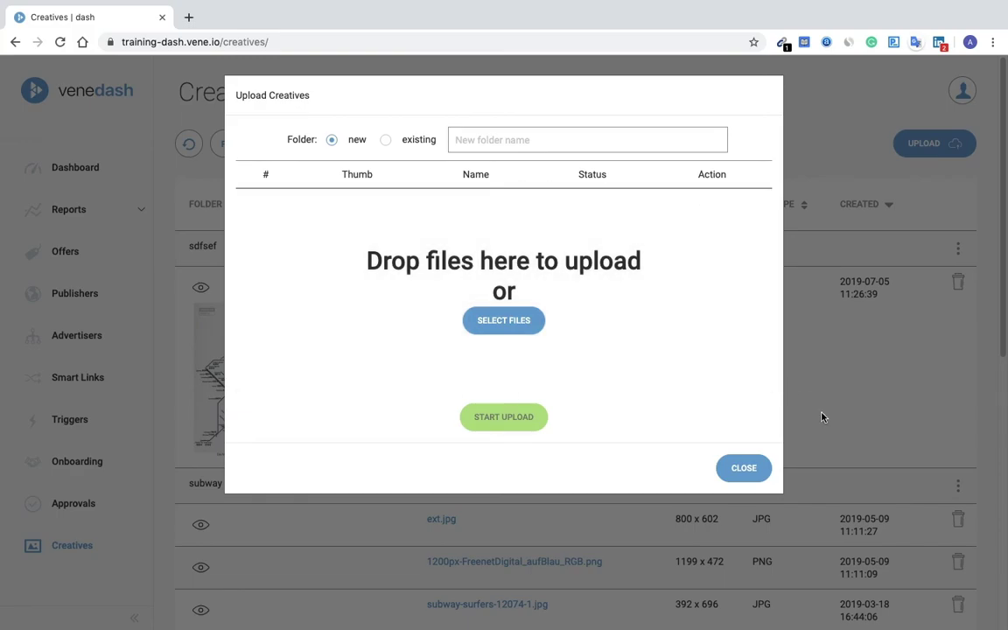
pyautogui.click(744, 468)
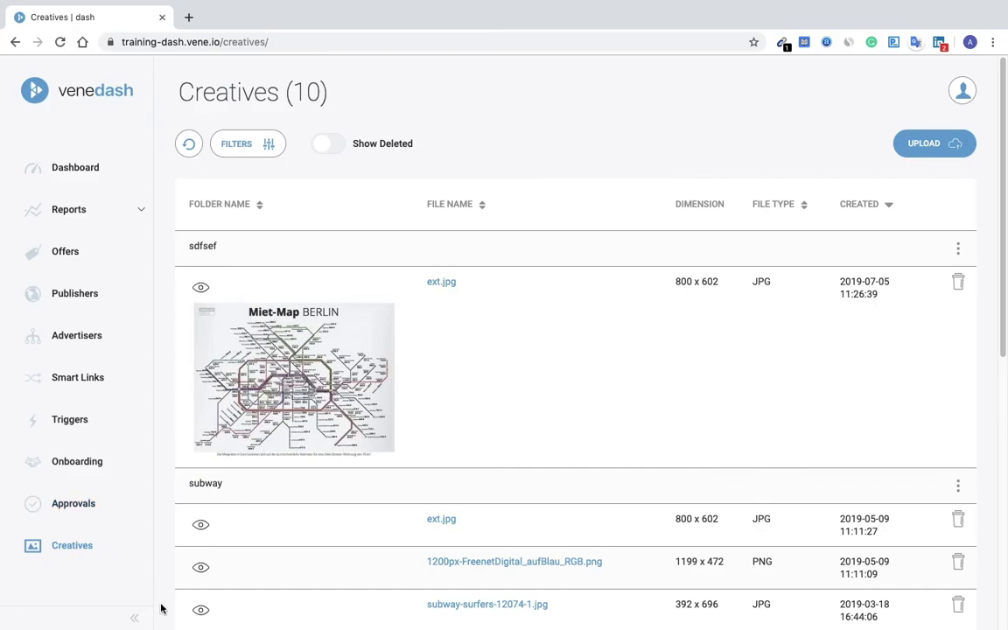
# Collapse the main navigation to its icon-only form and open the smart links section from it
pyautogui.scroll(-3, 162, 604)
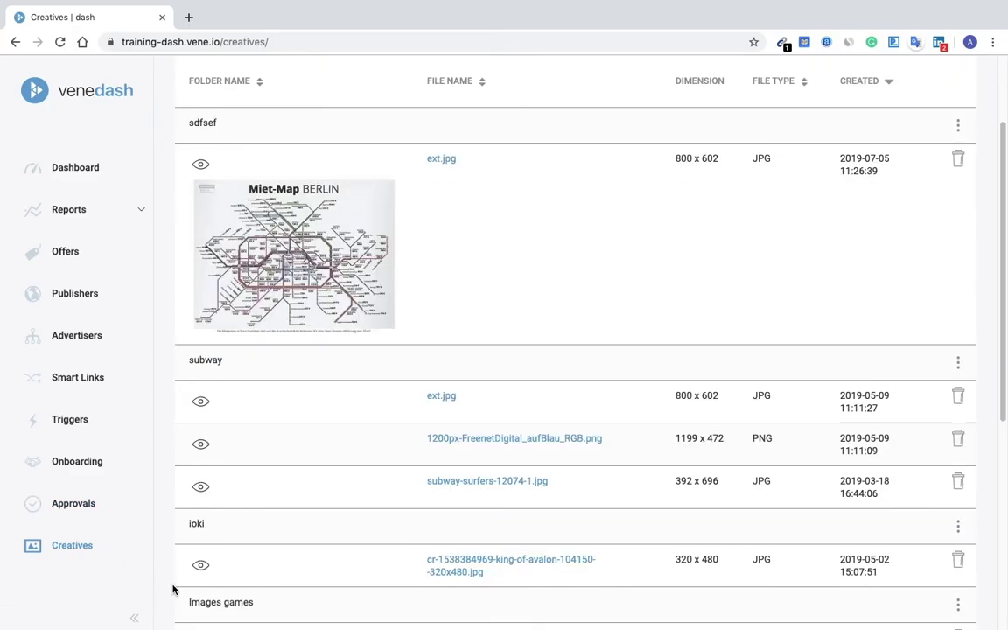
pyautogui.click(139, 619)
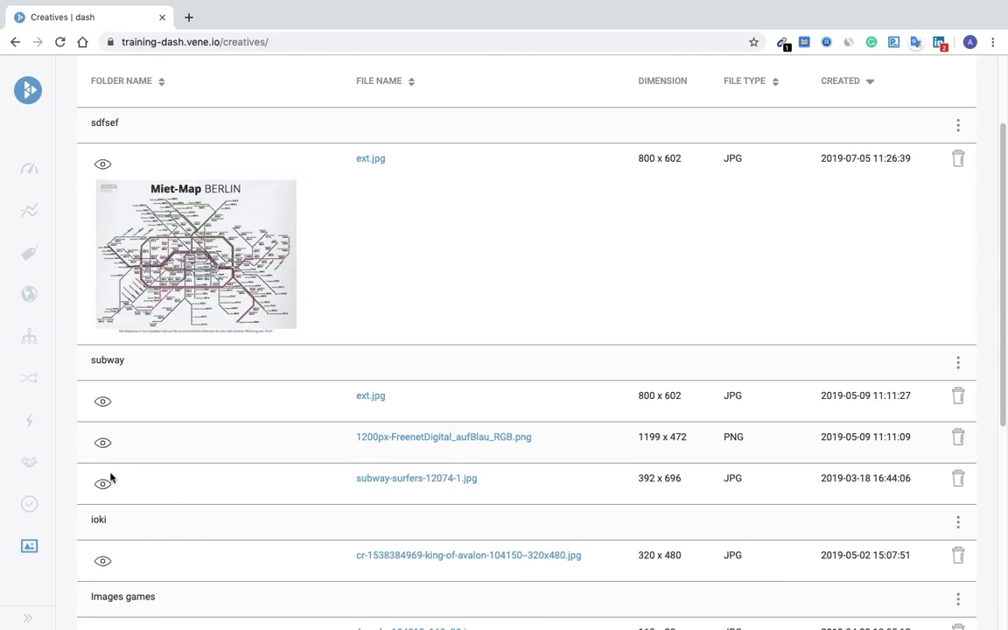
pyautogui.click(31, 391)
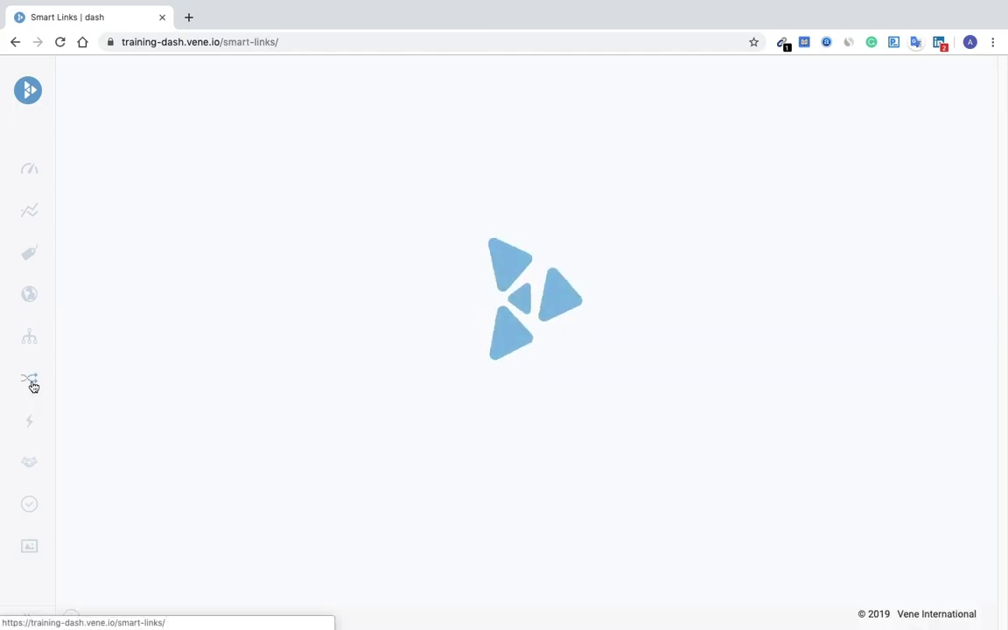